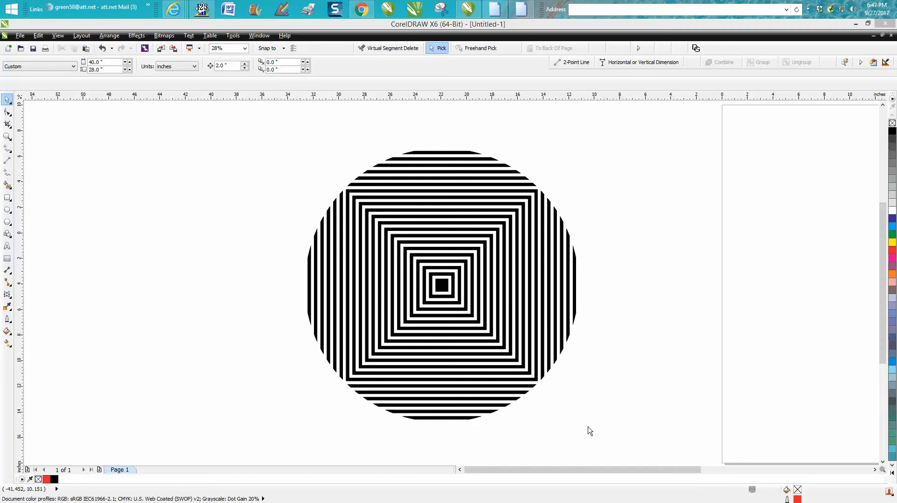
# Step: Zoom in to inspect the square stripe pattern and the striped circle on the left
pyautogui.click(9, 137)
pyautogui.scroll(-1, 394, 190)
pyautogui.scroll(-1, 670, 188)
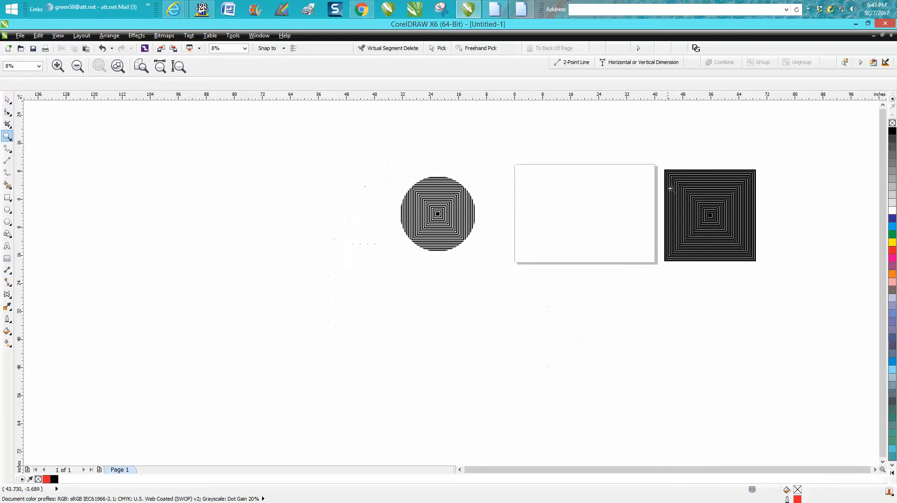
pyautogui.moveTo(661, 169); pyautogui.dragTo(775, 275)
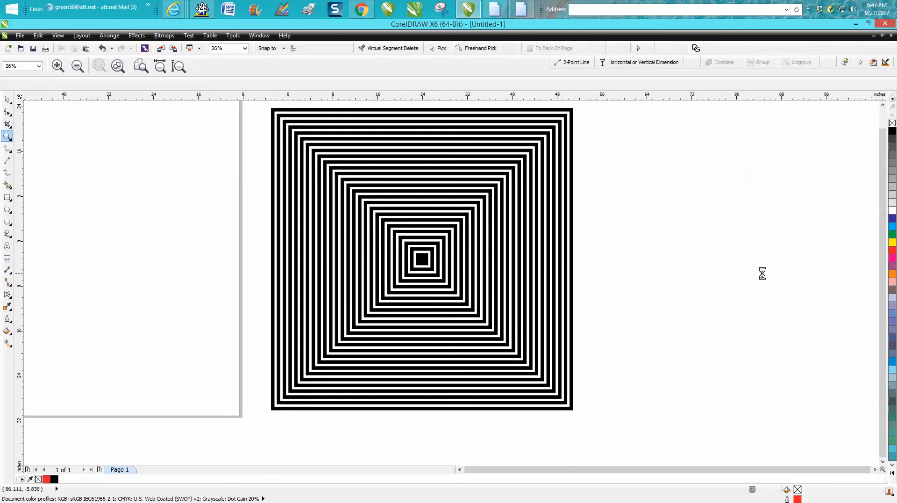
pyautogui.scroll(-1, 764, 273)
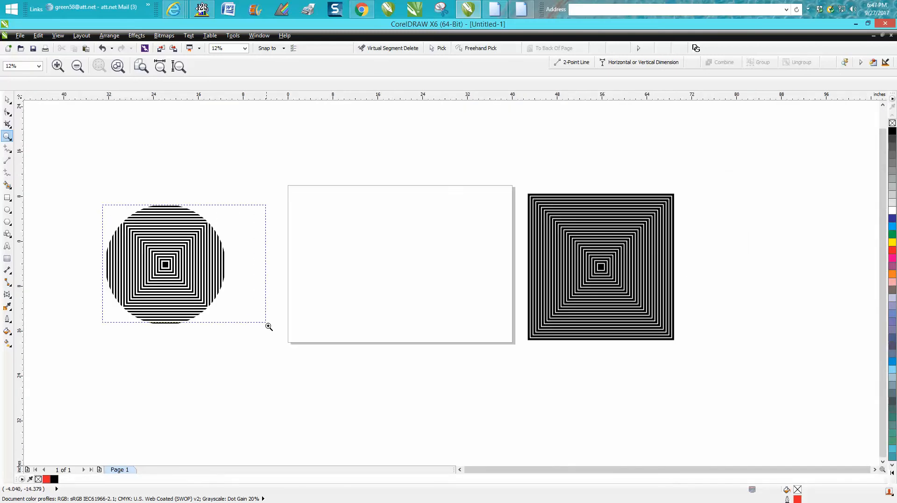
pyautogui.moveTo(106, 219); pyautogui.dragTo(269, 324)
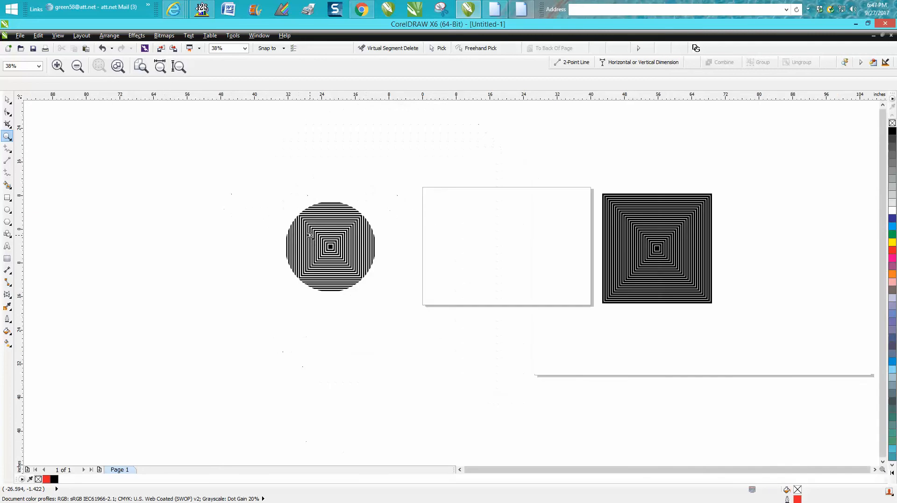
pyautogui.scroll(-4, 311, 237)
# Step: Select the black square stripe group and centre it on the page with P
pyautogui.click(7, 100)
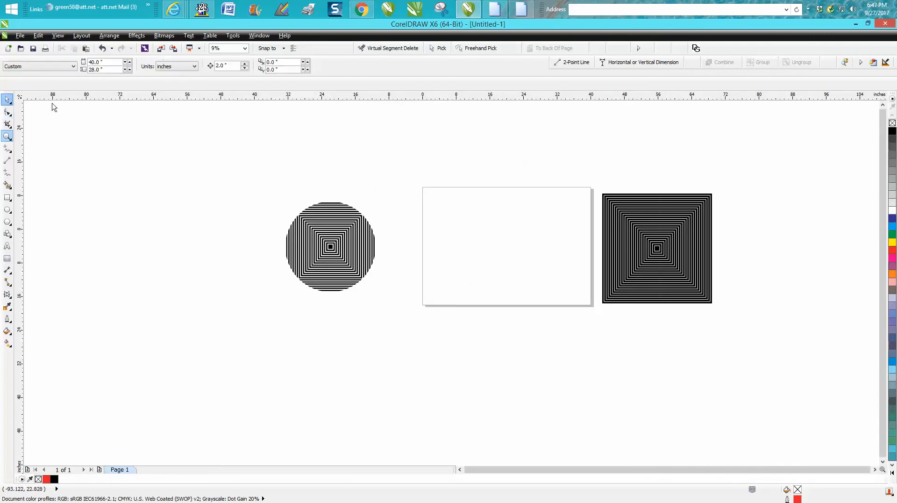
pyautogui.moveTo(579, 172); pyautogui.dragTo(750, 330)
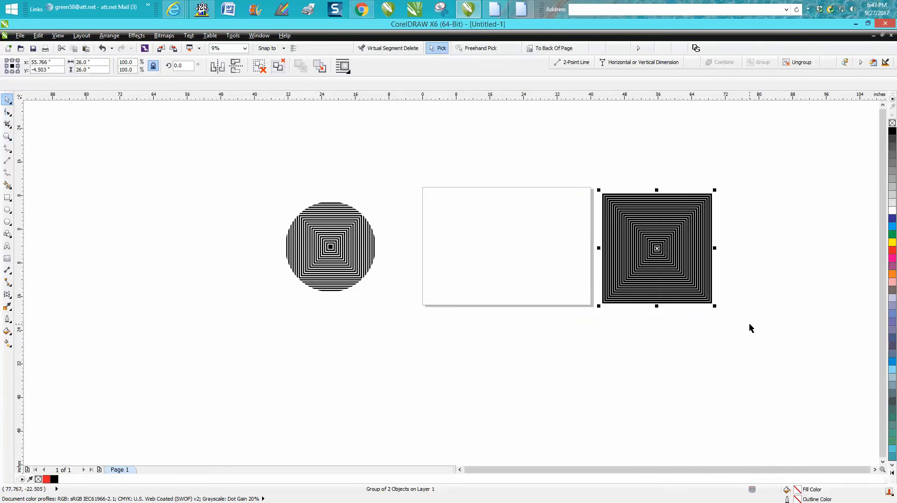
pyautogui.press('p')
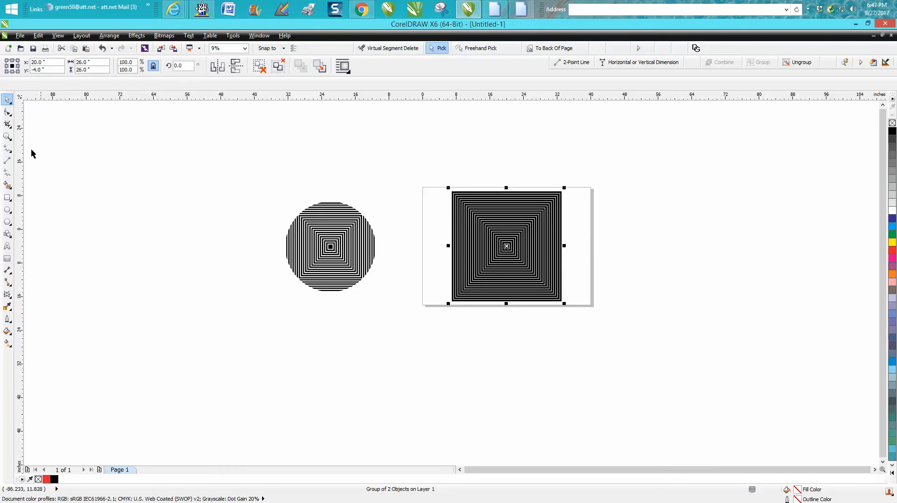
pyautogui.click(8, 139)
pyautogui.moveTo(424, 187); pyautogui.dragTo(620, 330)
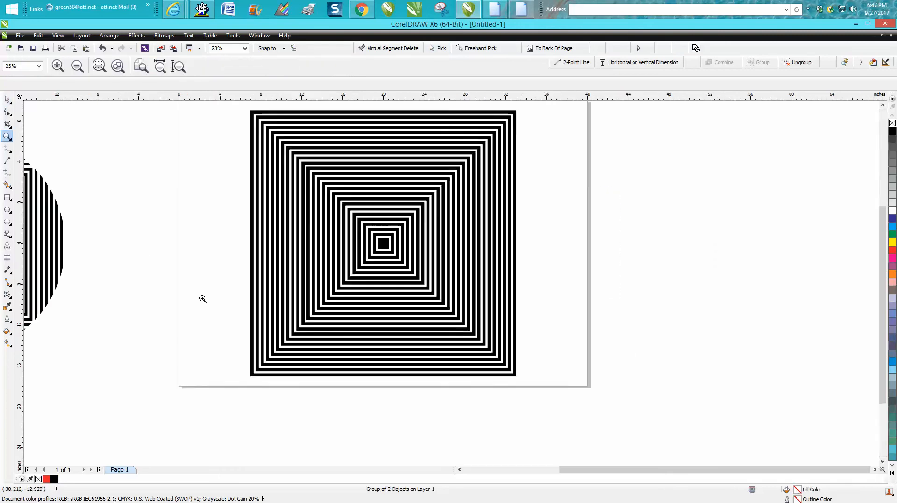
pyautogui.click(8, 210)
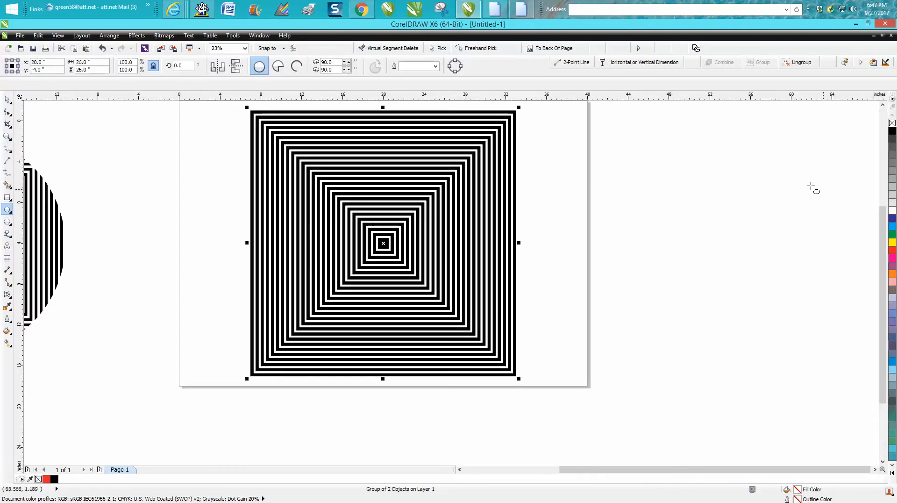
# Step: Draw a large circle, centre it on the page over the squares, and select both together
pyautogui.moveTo(804, 169); pyautogui.dragTo(648, 363)
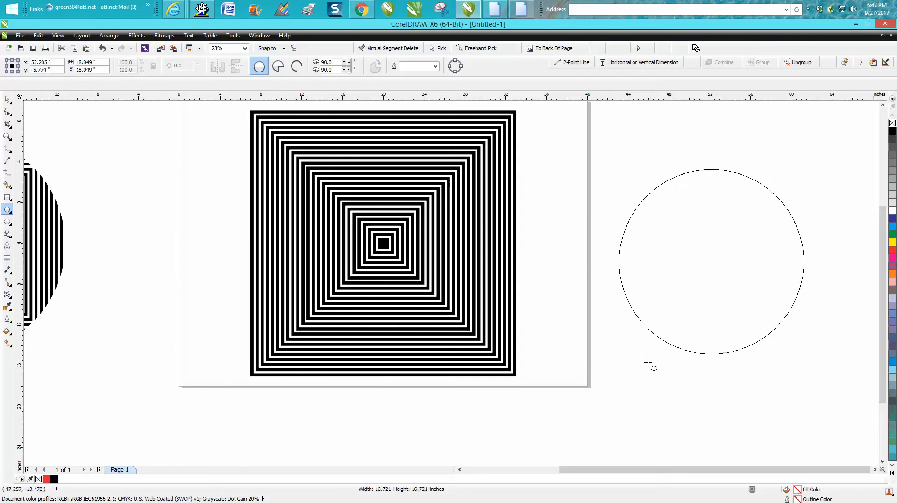
pyautogui.press('p')
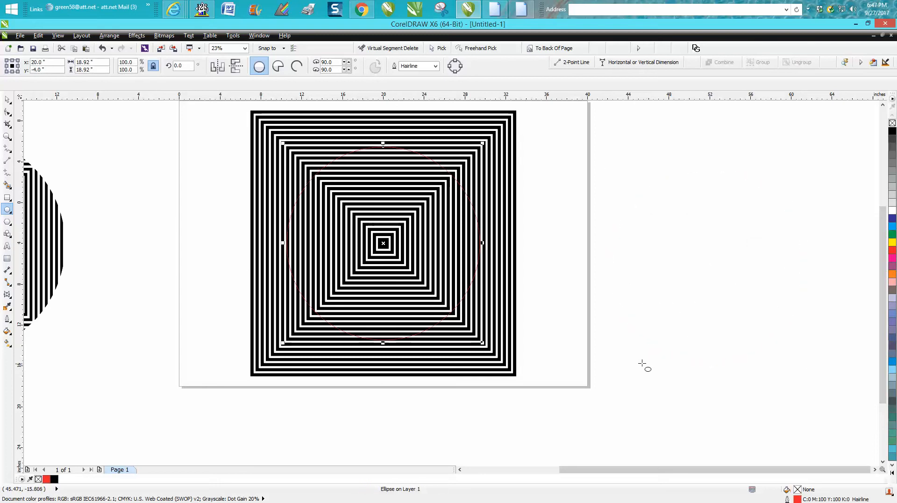
pyautogui.click(10, 100)
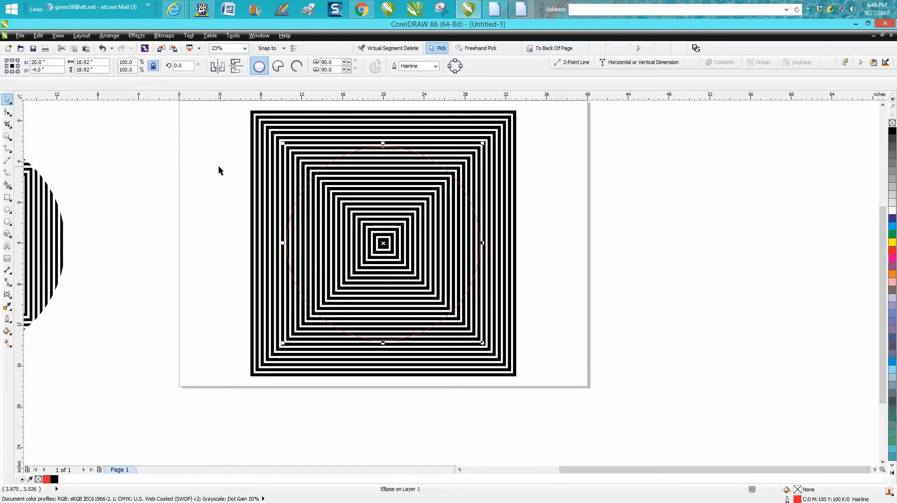
pyautogui.keyDown('shift'); pyautogui.click(259, 134); pyautogui.keyUp('shift')
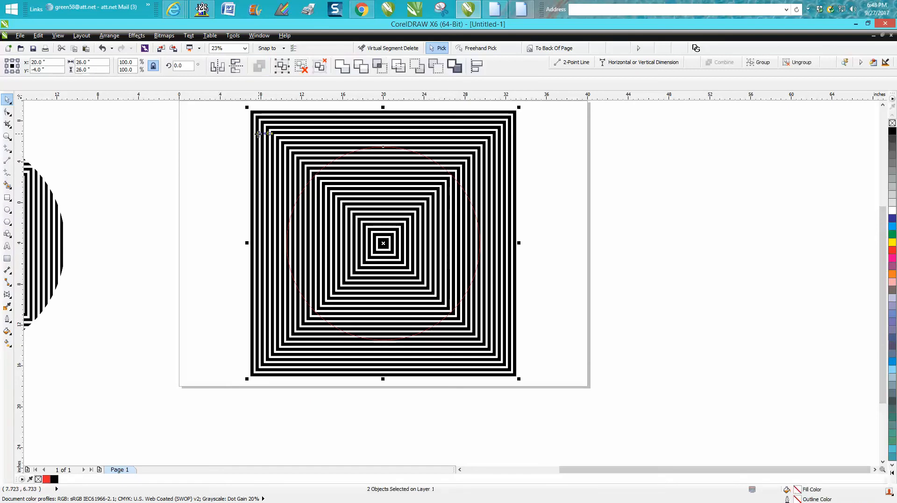
# Step: Intersect circle and squares, move the striped circle right of the page, remove its outline
pyautogui.click(379, 70)
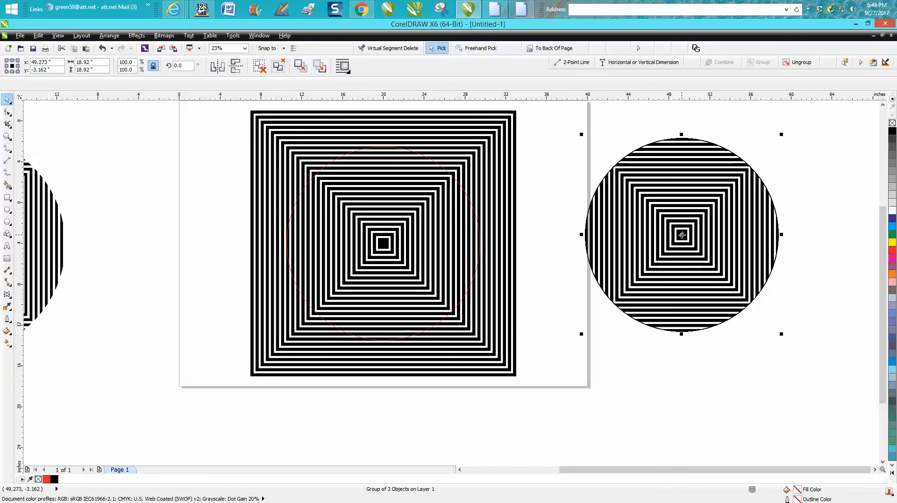
pyautogui.moveTo(682, 235); pyautogui.dragTo(715, 236)
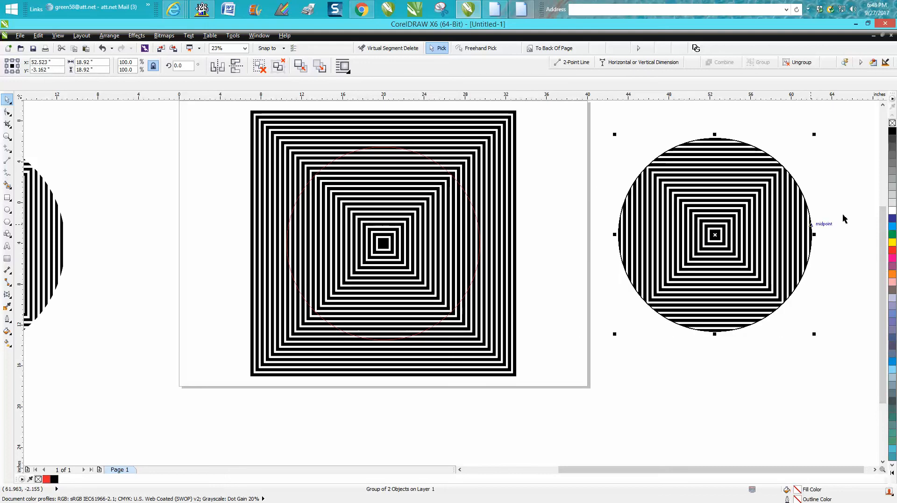
pyautogui.rightClick(891, 123)
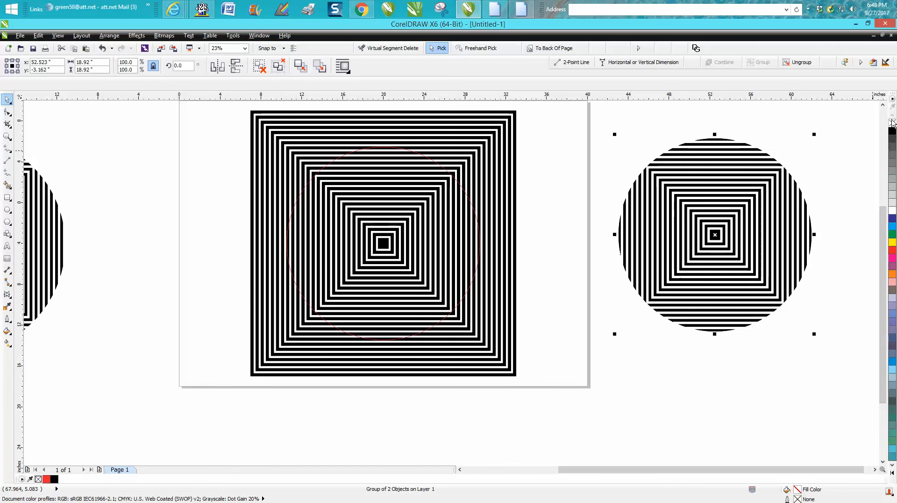
pyautogui.click(7, 136)
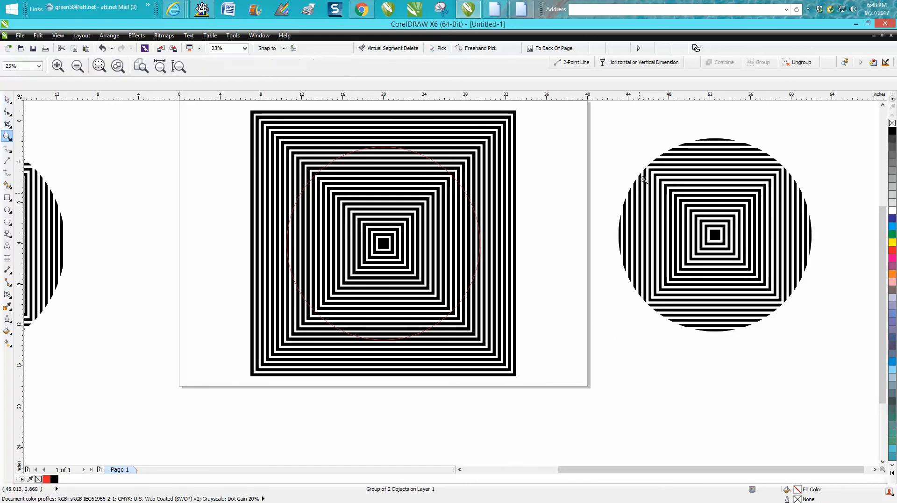
pyautogui.moveTo(612, 134); pyautogui.dragTo(844, 341)
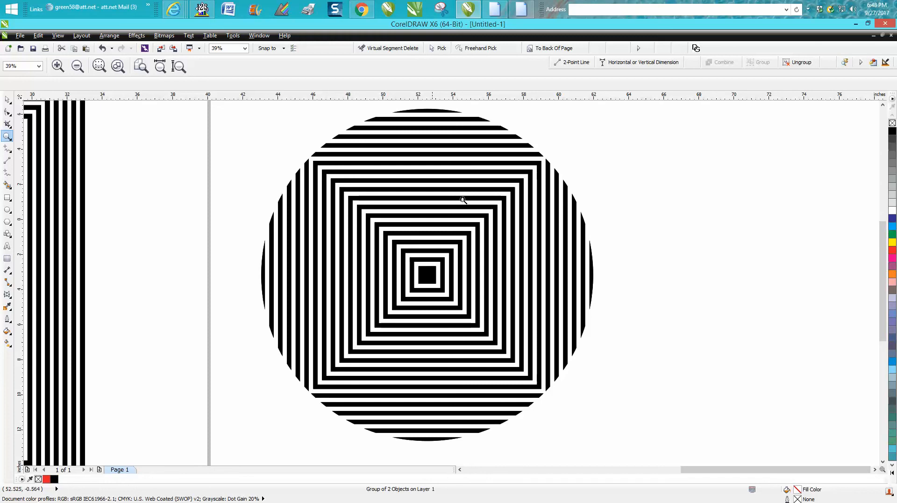
pyautogui.moveTo(493, 195); pyautogui.dragTo(549, 221)
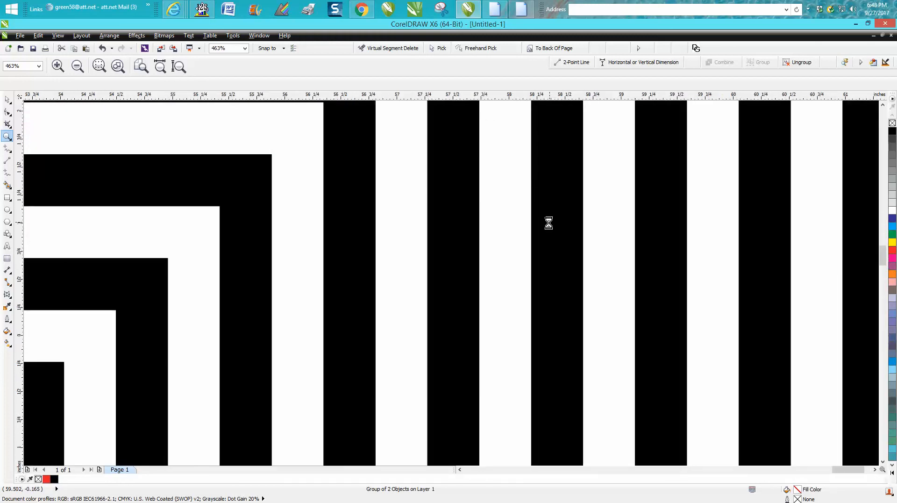
pyautogui.rightClick(549, 223)
pyautogui.rightClick(548, 223)
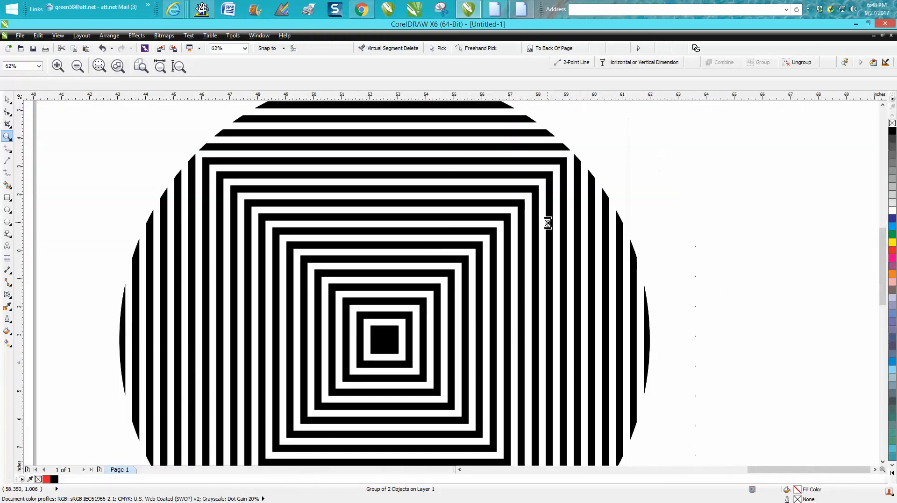
pyautogui.rightClick(549, 223)
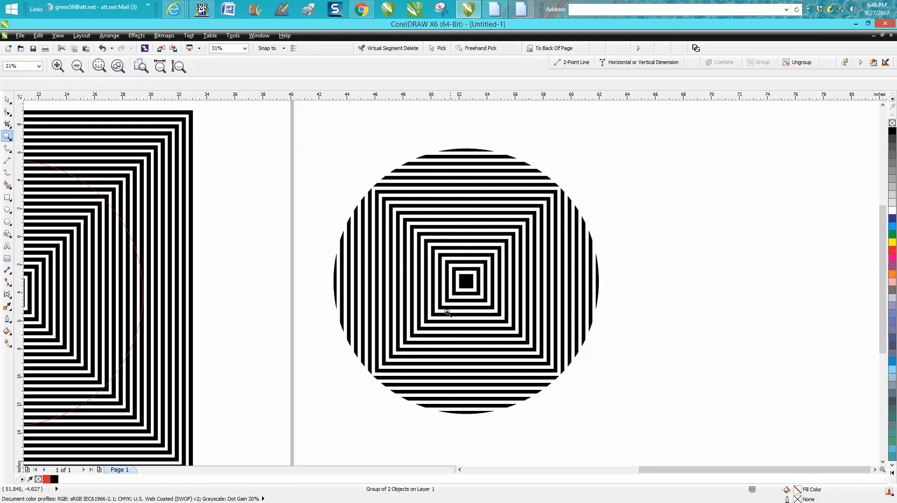
pyautogui.rightClick(466, 286)
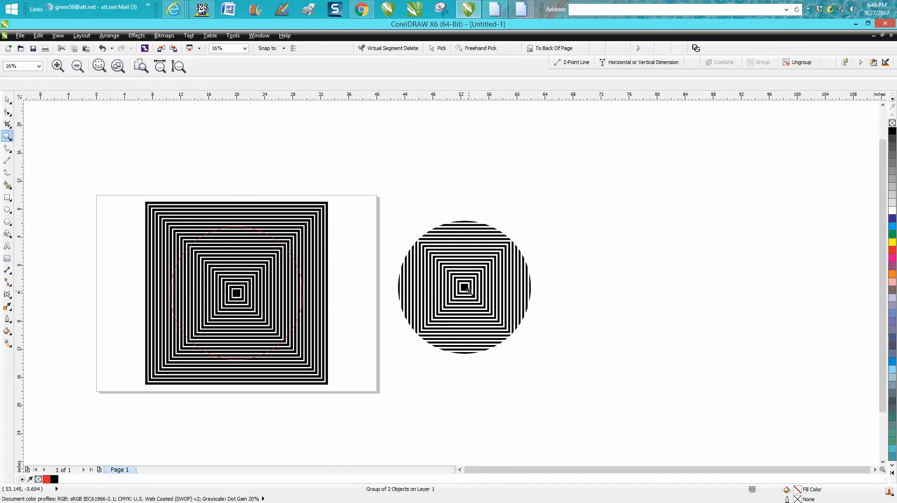
pyautogui.rightClick(466, 287)
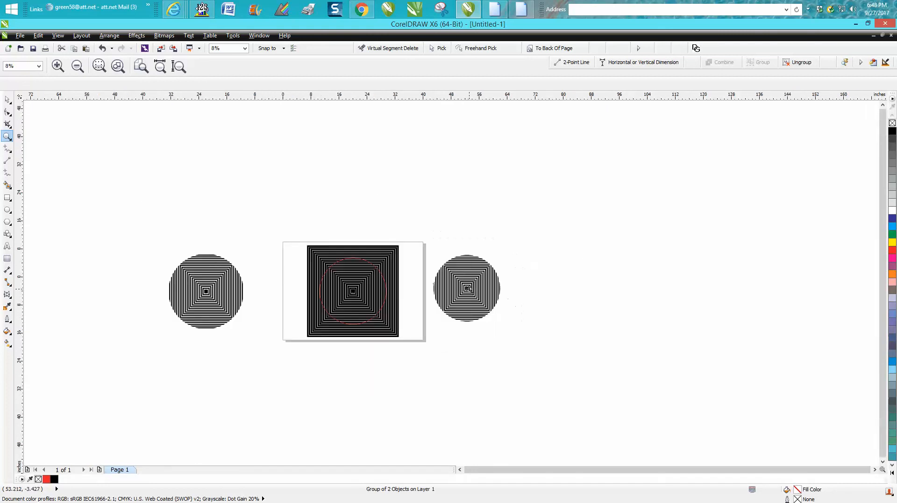
pyautogui.moveTo(161, 246); pyautogui.dragTo(271, 329)
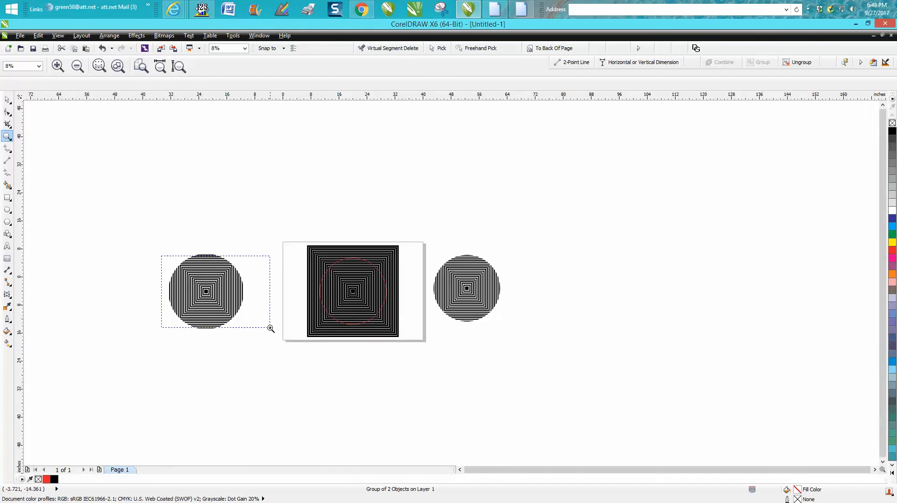
pyautogui.rightClick(274, 307)
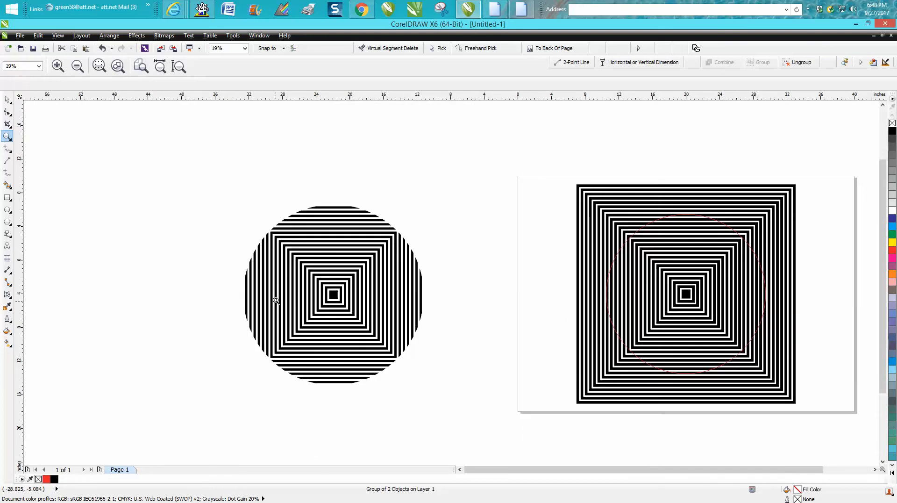